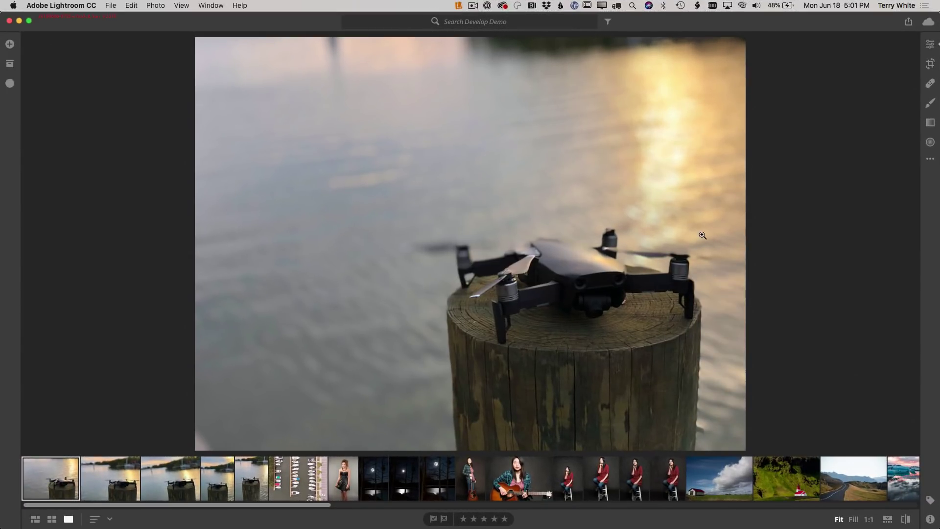
- Raise the drone photo's exposure to +0.70 and show the Presets panel with its user presets
click(932, 44)
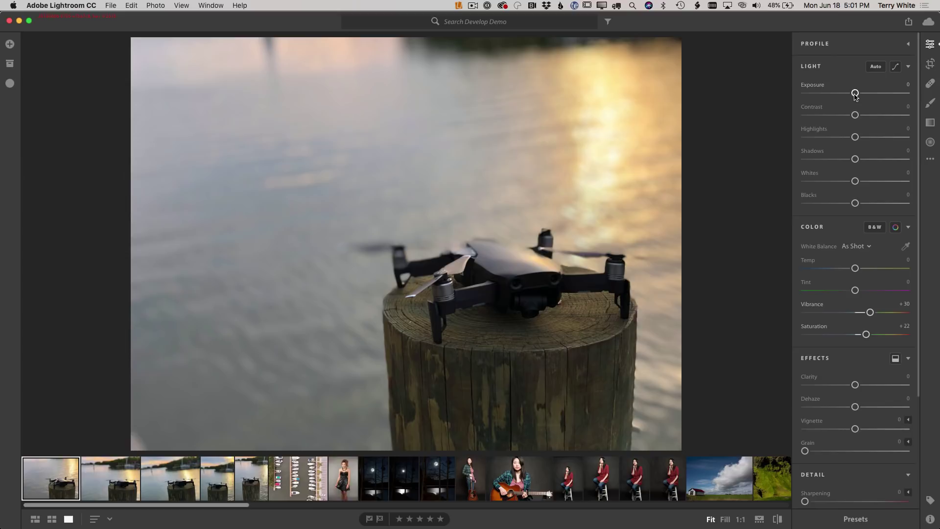
mouse_move(855, 93)
mouse_down()
mouse_move(847, 97)
mouse_move(862, 96)
mouse_up()
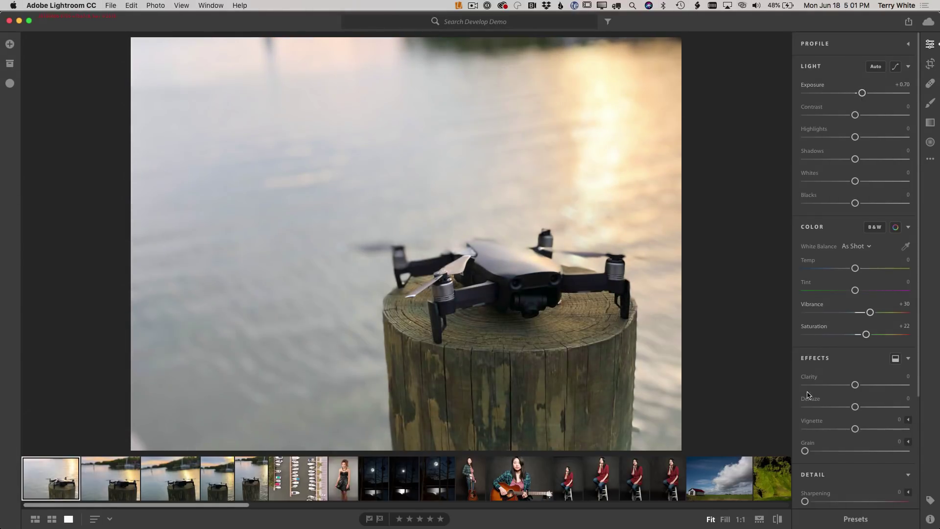
click(856, 520)
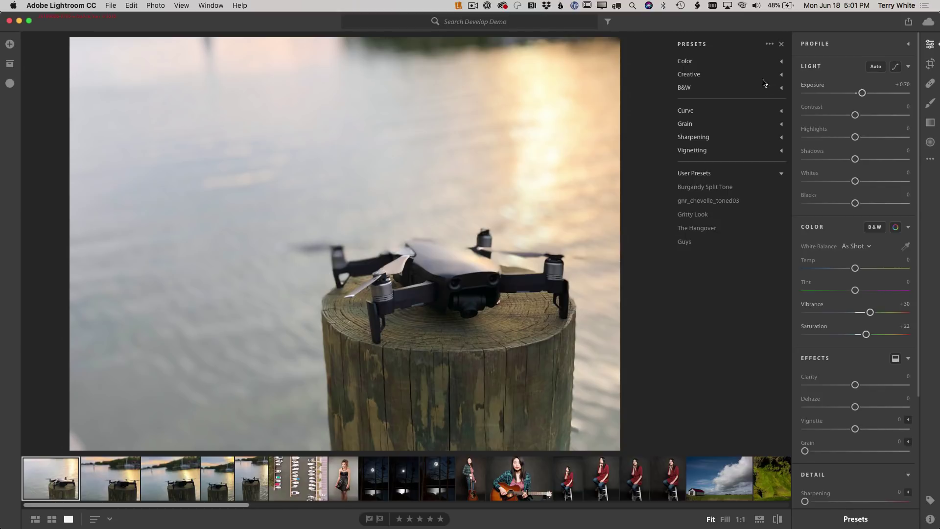
click(768, 45)
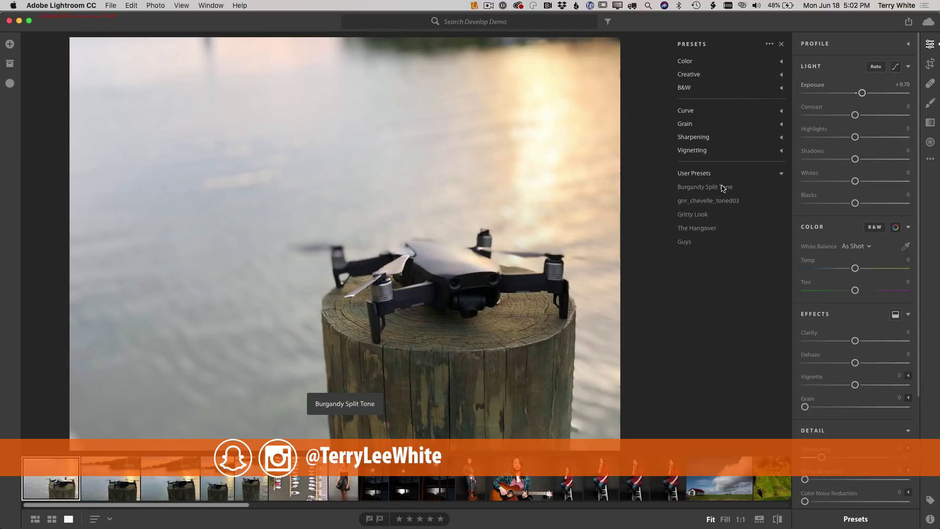
click(705, 216)
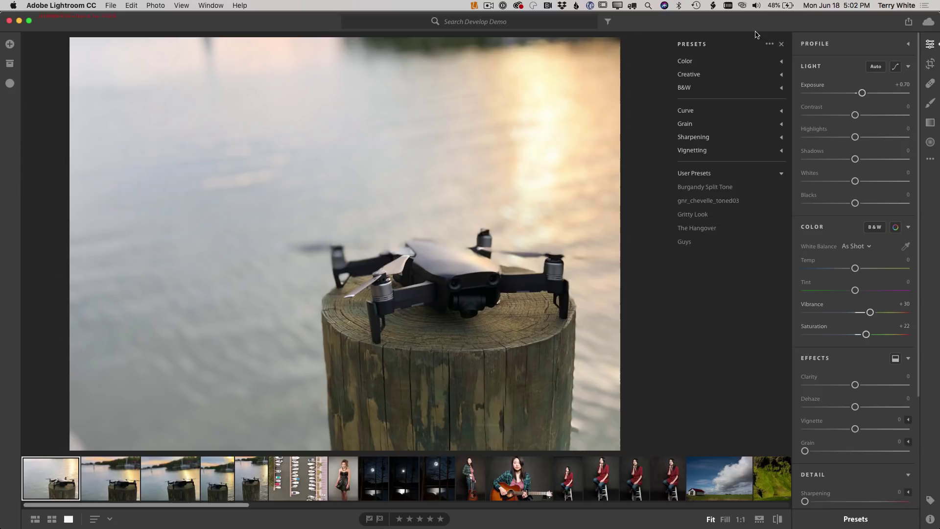
- Import gnr_chevelle_toned01.xmp and gnr_chevelle_toned02.xmp from the CameraRaw folder as user presets
click(770, 45)
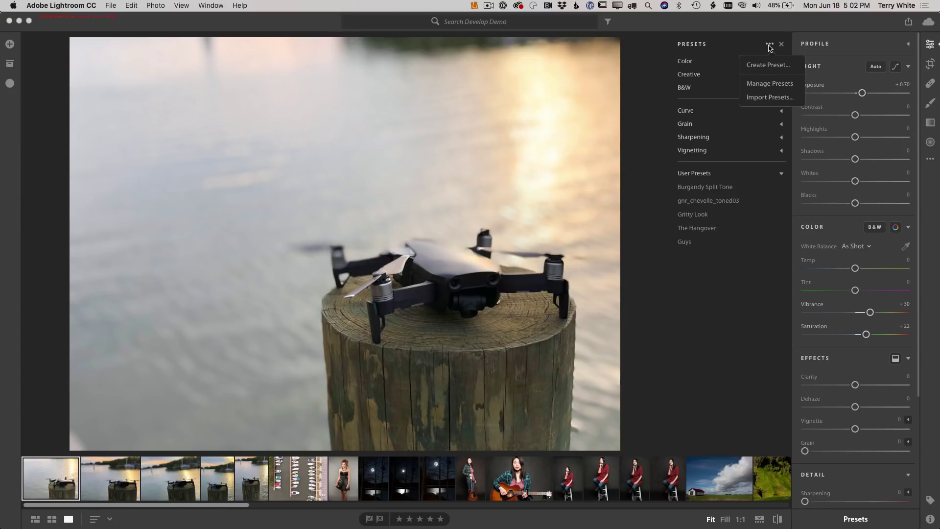
click(768, 99)
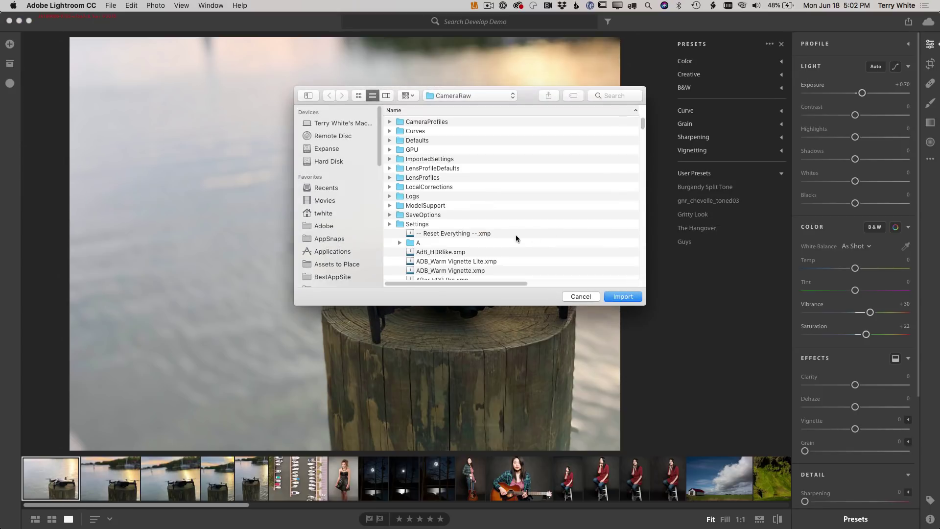
scroll(515, 232, down, 5)
scroll(516, 231, down, 3)
scroll(515, 231, up, 3)
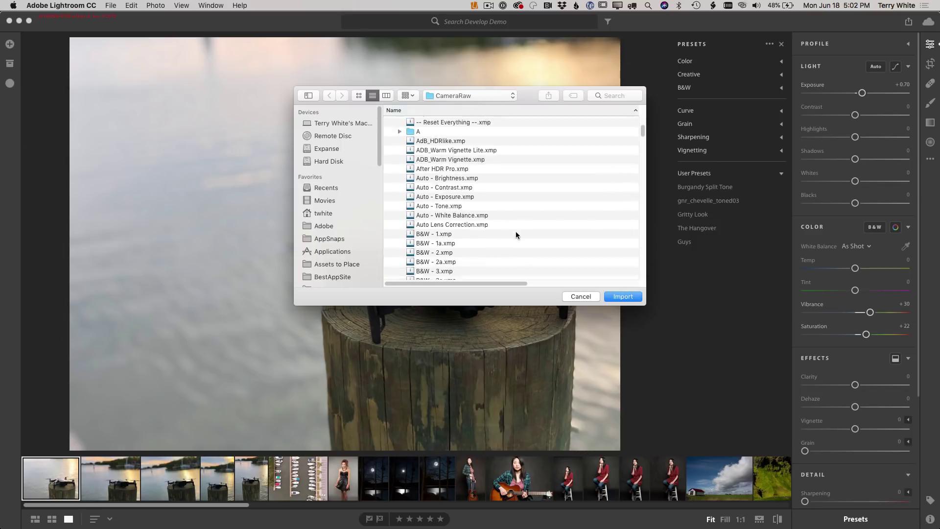
scroll(515, 231, down, 2)
scroll(516, 231, down, 6)
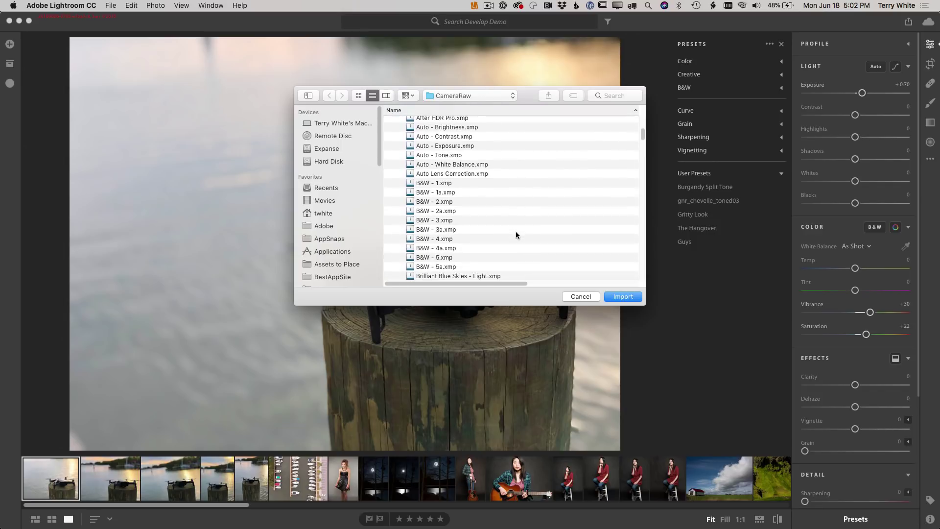
scroll(515, 231, down, 5)
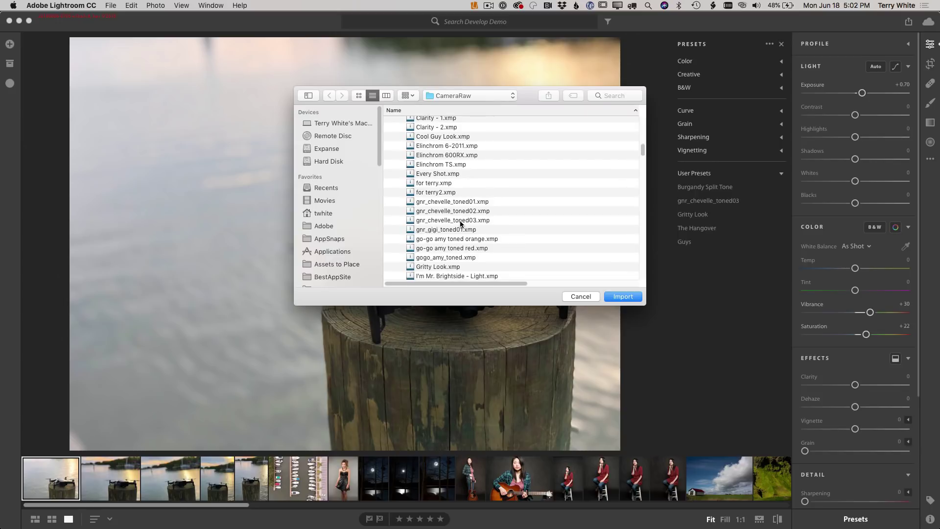
click(447, 202)
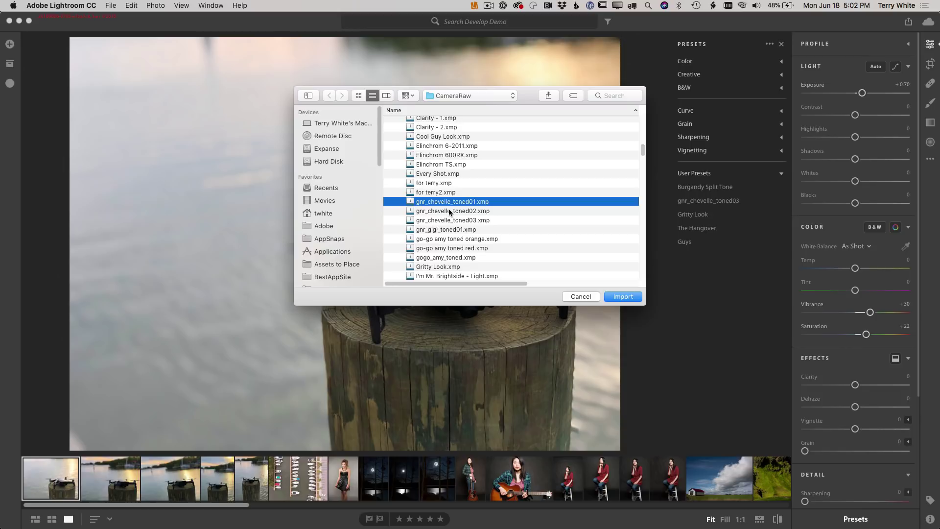
shift+click(448, 211)
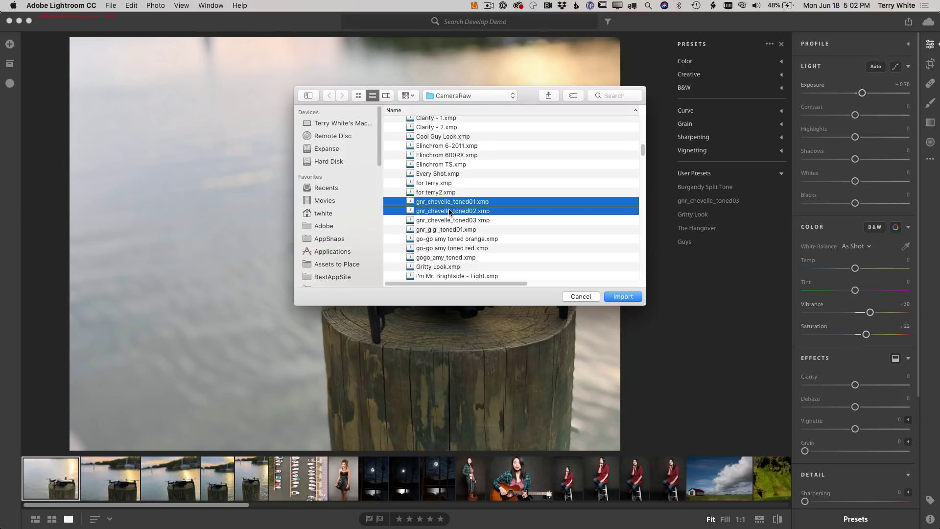
click(622, 297)
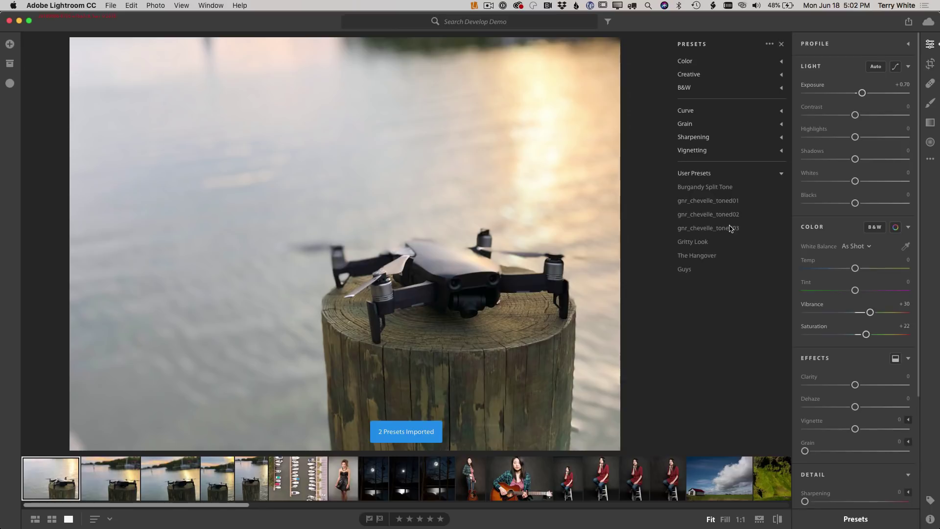
- Compare the gnr_chevelle_toned02 and 03 presets, then apply gnr_chevelle_toned01 for a sepia look
click(729, 214)
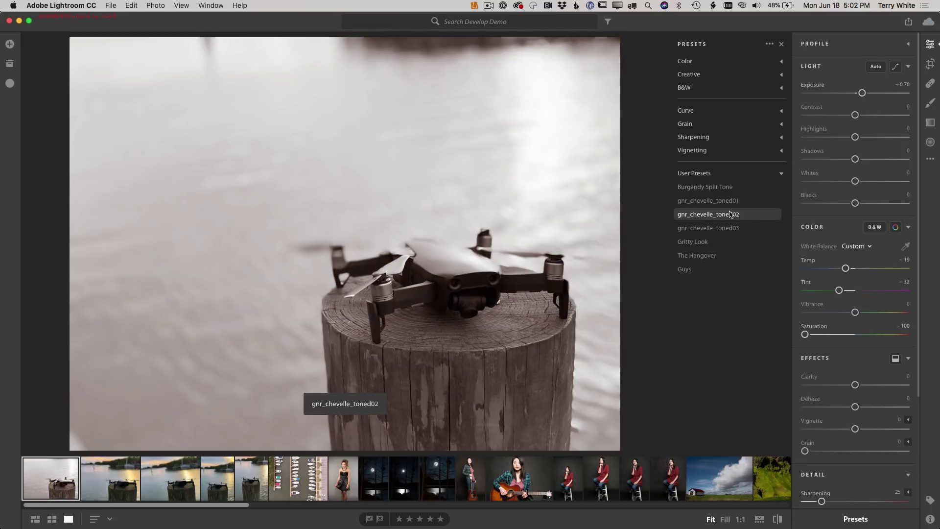
click(731, 227)
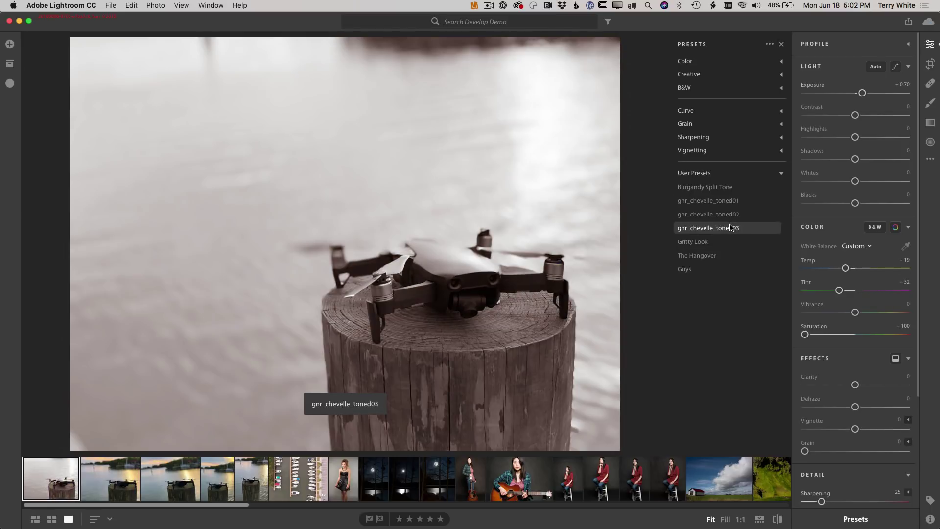
click(727, 202)
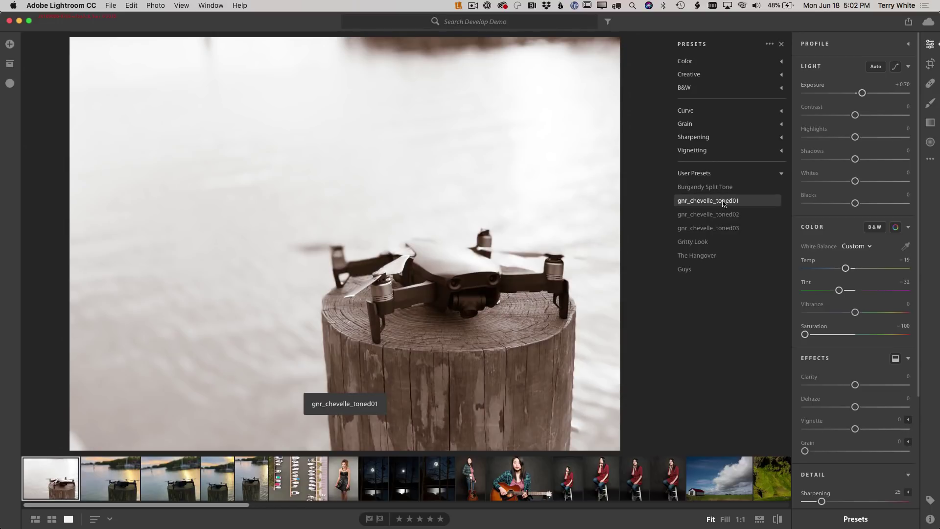
click(724, 201)
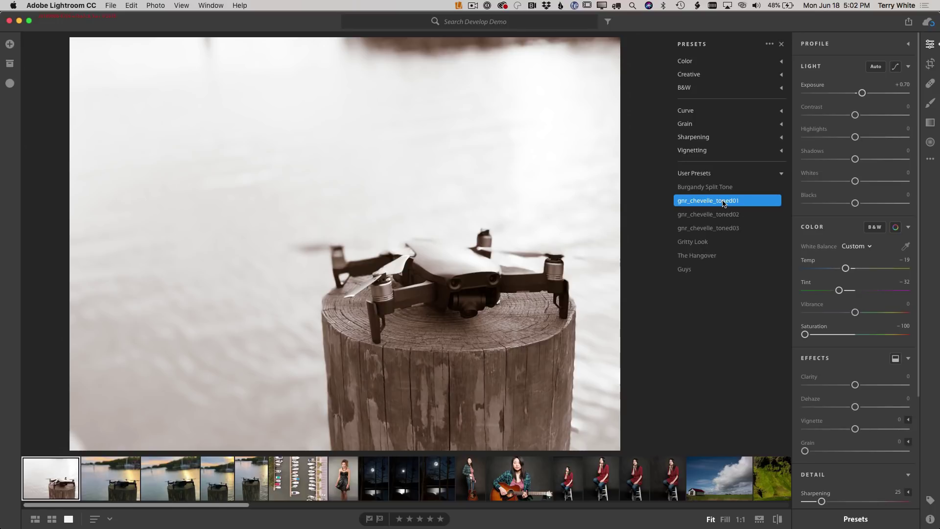
click(931, 159)
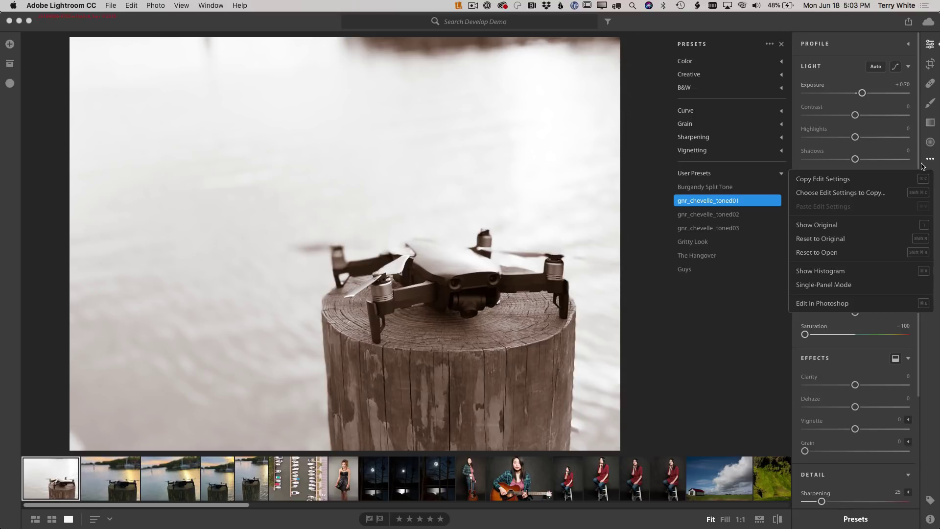
- Copy the first drone photo's edit settings and paste them onto drone photos 2 through 5
click(876, 180)
key(g)
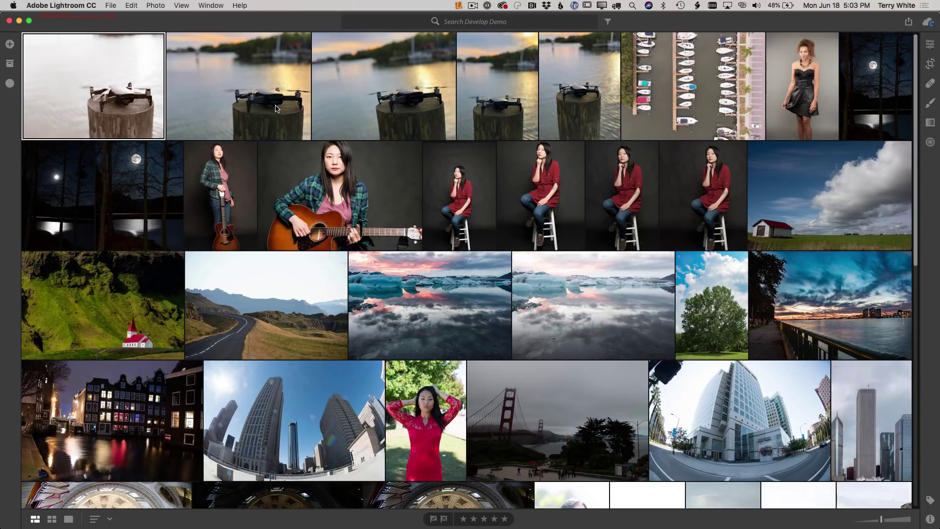
click(278, 109)
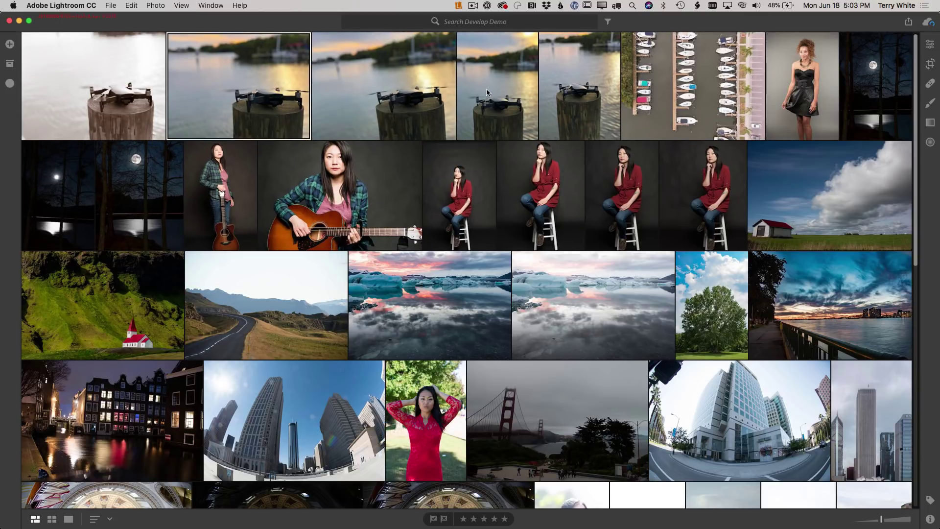
shift+click(560, 90)
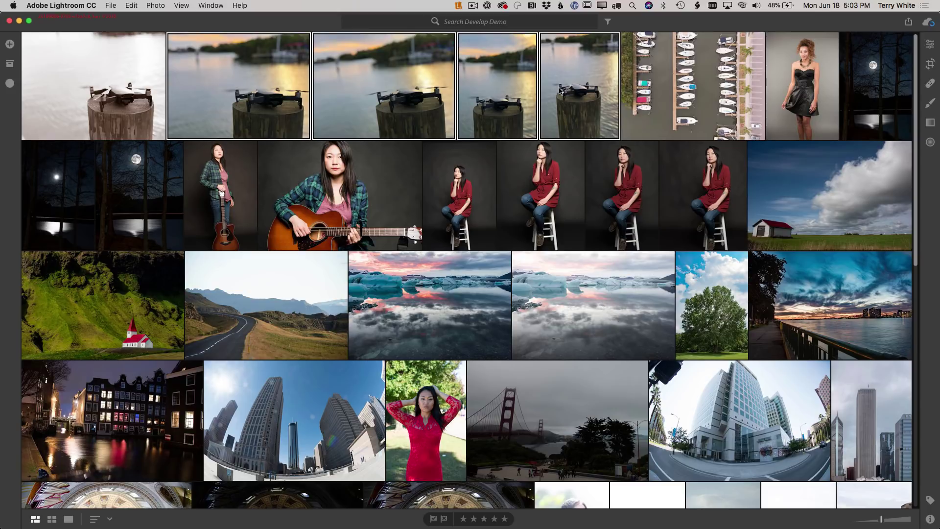
click(131, 6)
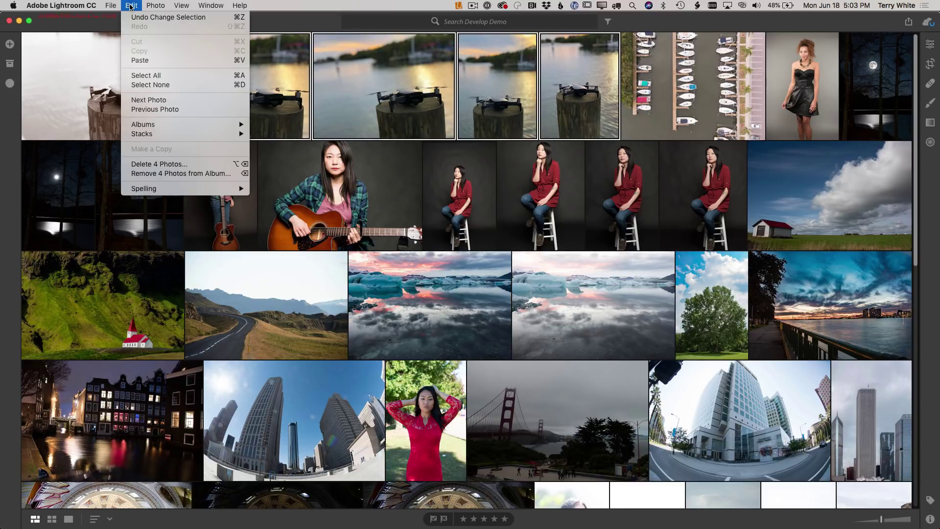
click(138, 59)
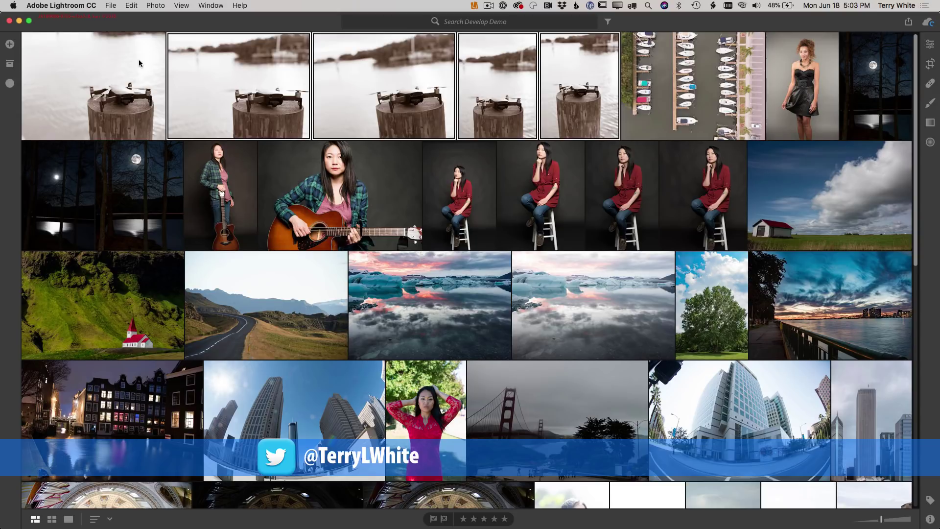
key(super+Tab)
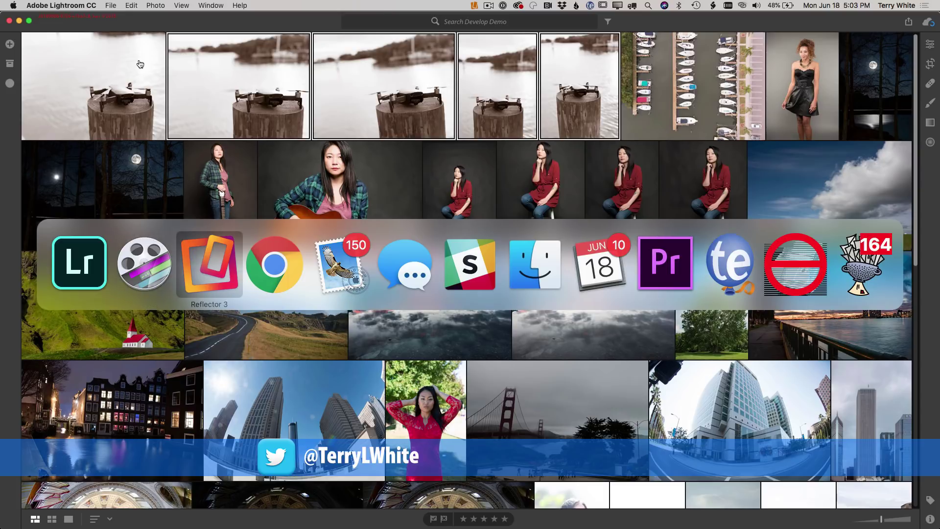
- Switch to Reflector 3 to view the phone's synced Develop Demo album in Lightroom mobile
key(super+shift+Tab)
key(super+shift+Tab)
key(super+shift+Tab)
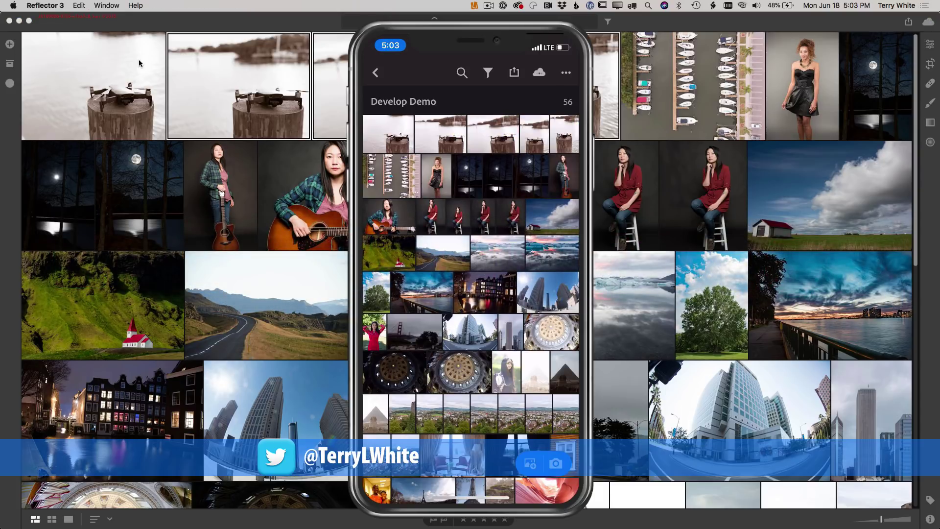